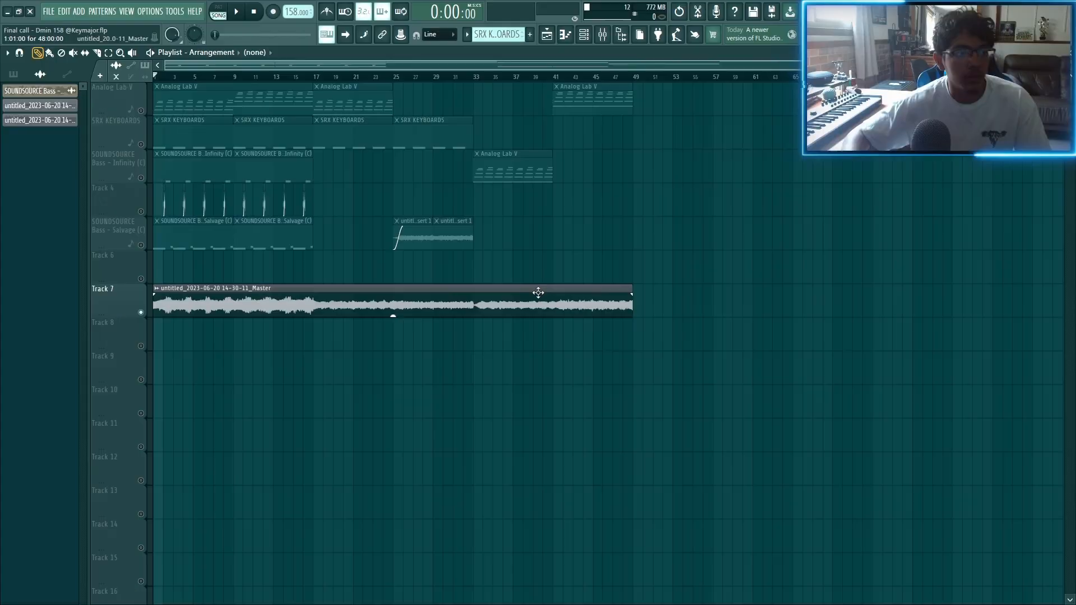
End the solo on Track 7 so that all playlist tracks play again
ctrl+right_click(537, 292)
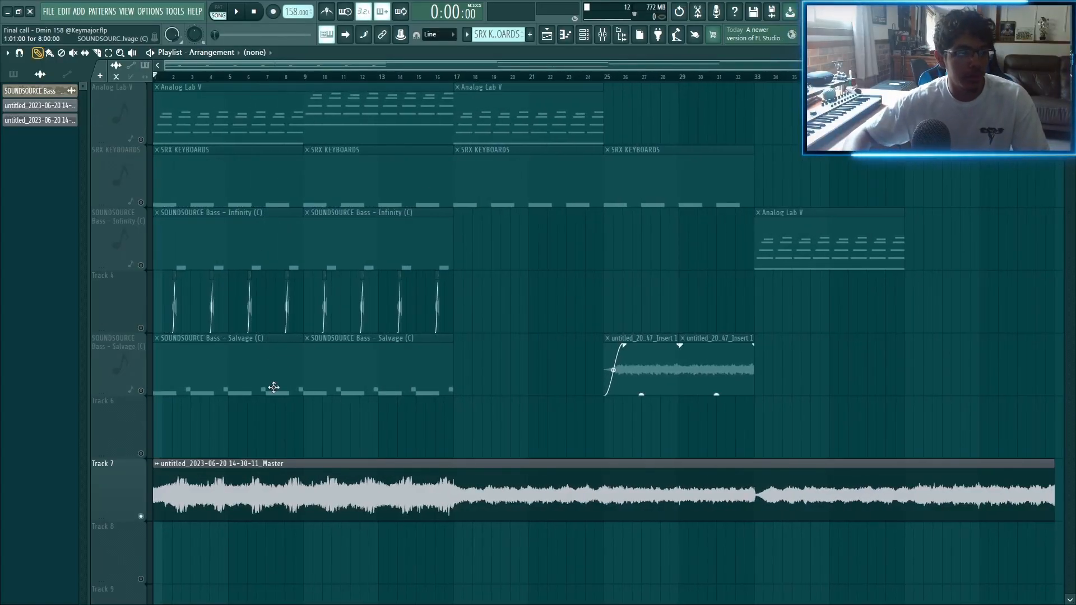
right_click(141, 517)
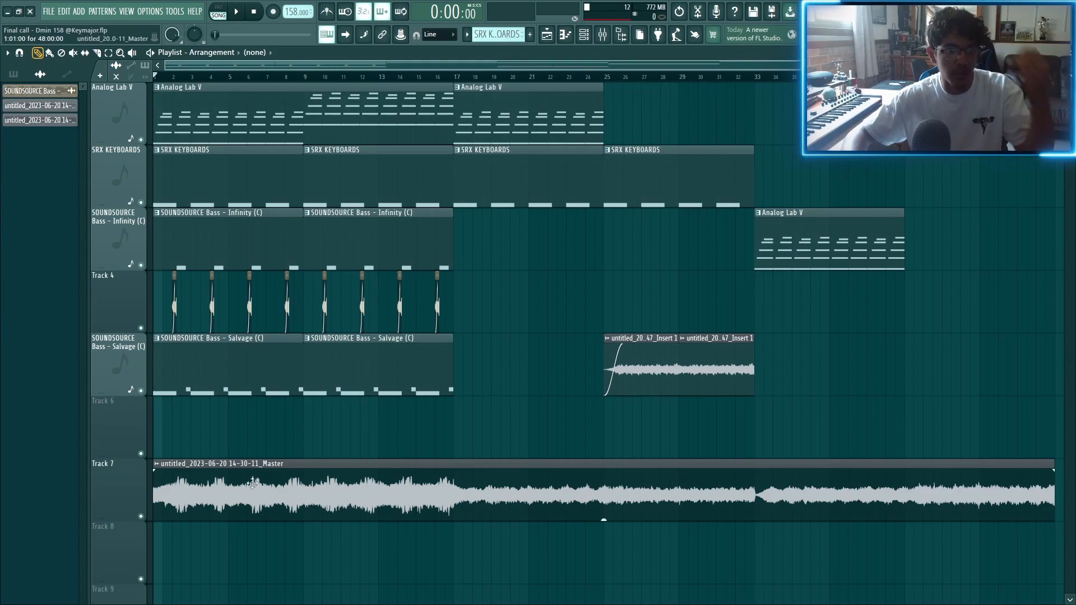
scroll(414, 280, down, 2)
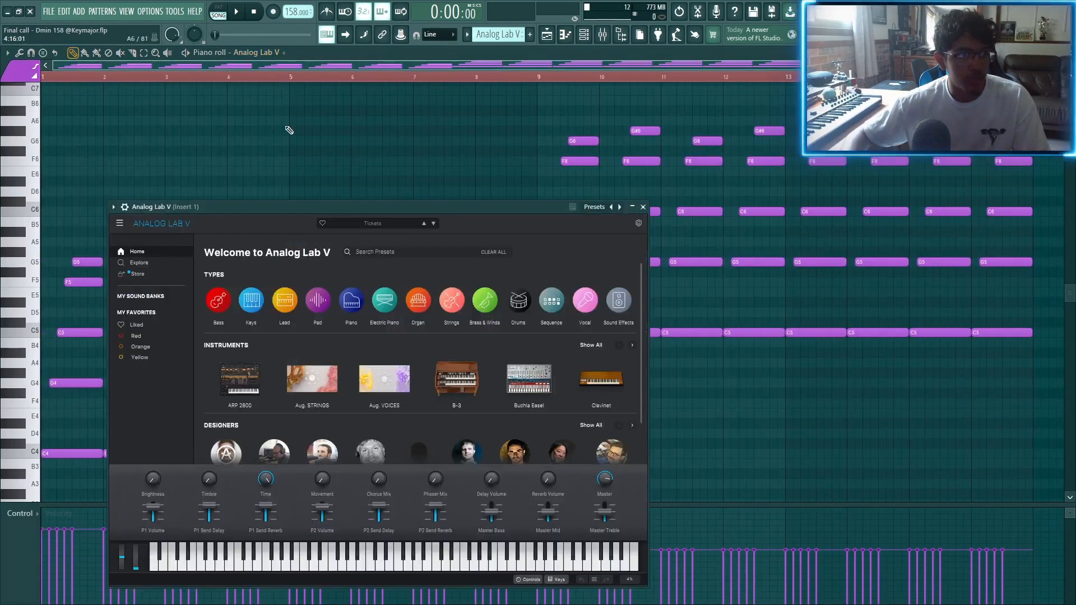
drag(251, 205, 258, 180)
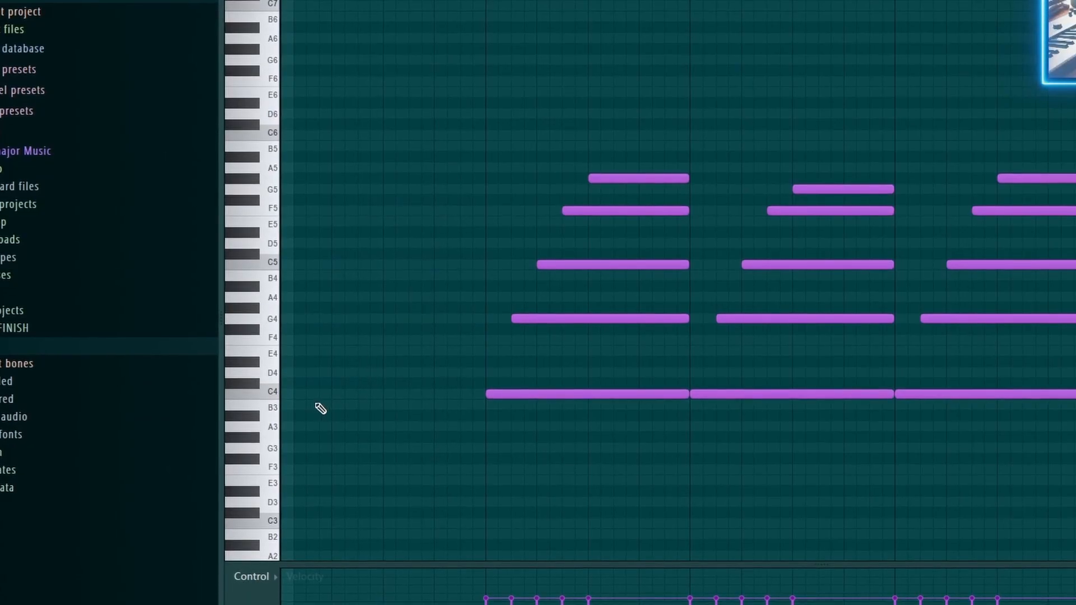
Draw a one-bar C4 note in bar 1 and paste a copy of it seven semitones higher at G4
click(296, 396)
click(332, 400)
key(ctrl+c)
key(ctrl+v)
key(shift+Up)
key(shift+Up)
key(shift+Up)
key(shift+Up)
key(shift+Up)
key(shift+Up)
key(shift+Up)
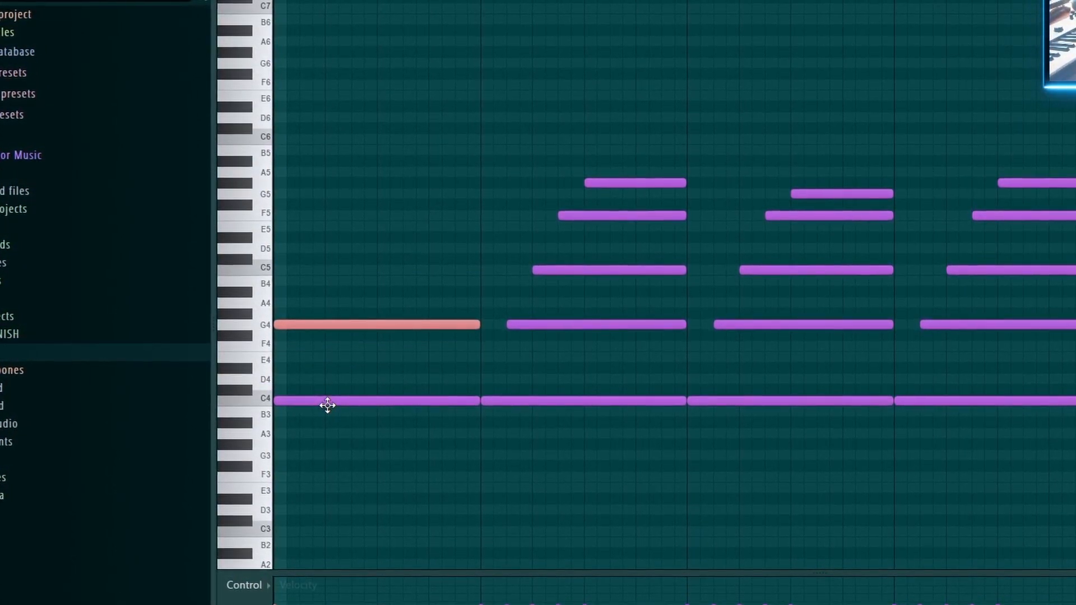
Duplicate the first C4 note and raise the copy one octave to C5
click(385, 402)
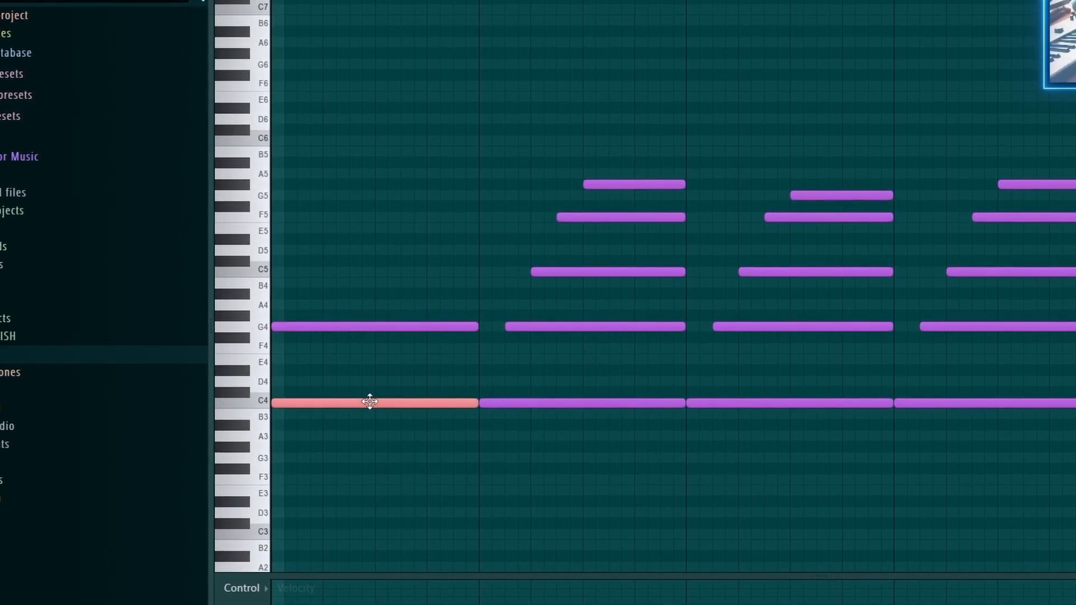
key(ctrl+c)
key(ctrl+v)
key(ctrl+Up)
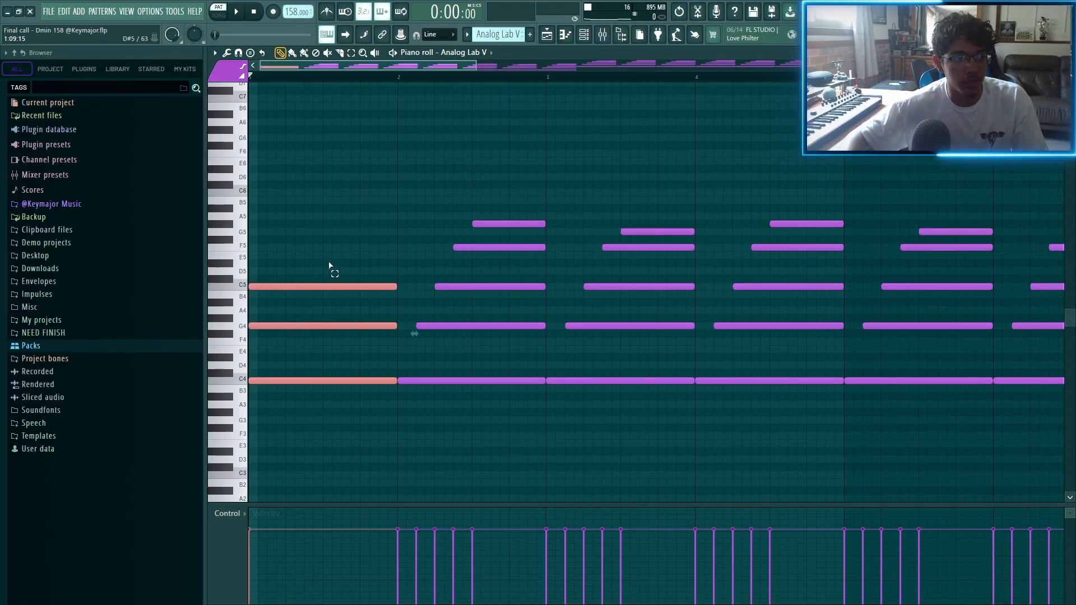
Copy the first bar's G4 note up an octave to G5 and add an F5 note at the bar's start
drag(330, 265, 289, 419)
drag(325, 279, 294, 417)
drag(305, 315, 291, 342)
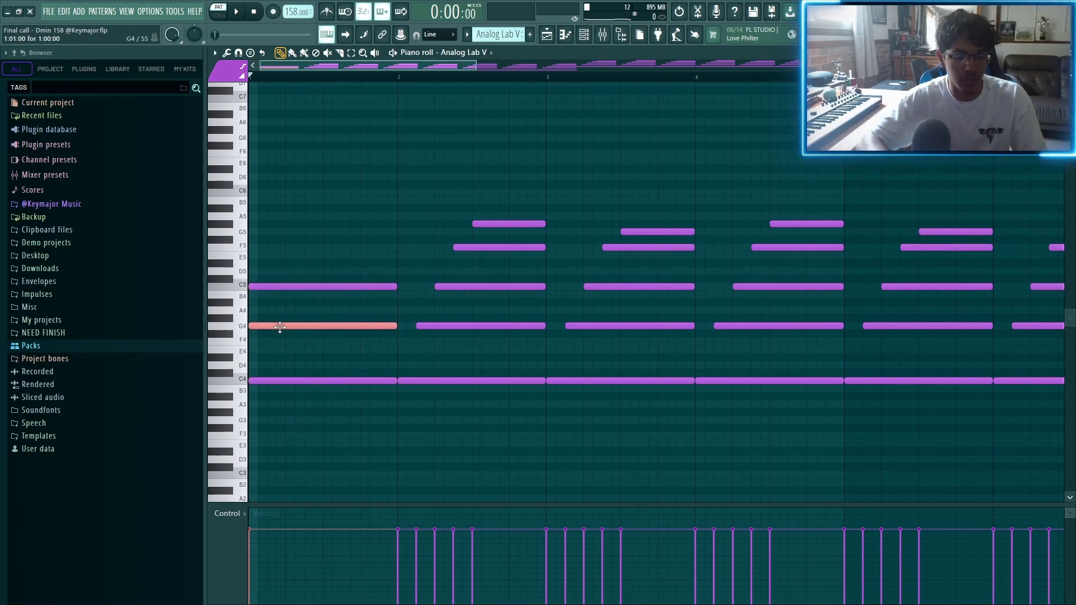
drag(336, 148, 269, 397)
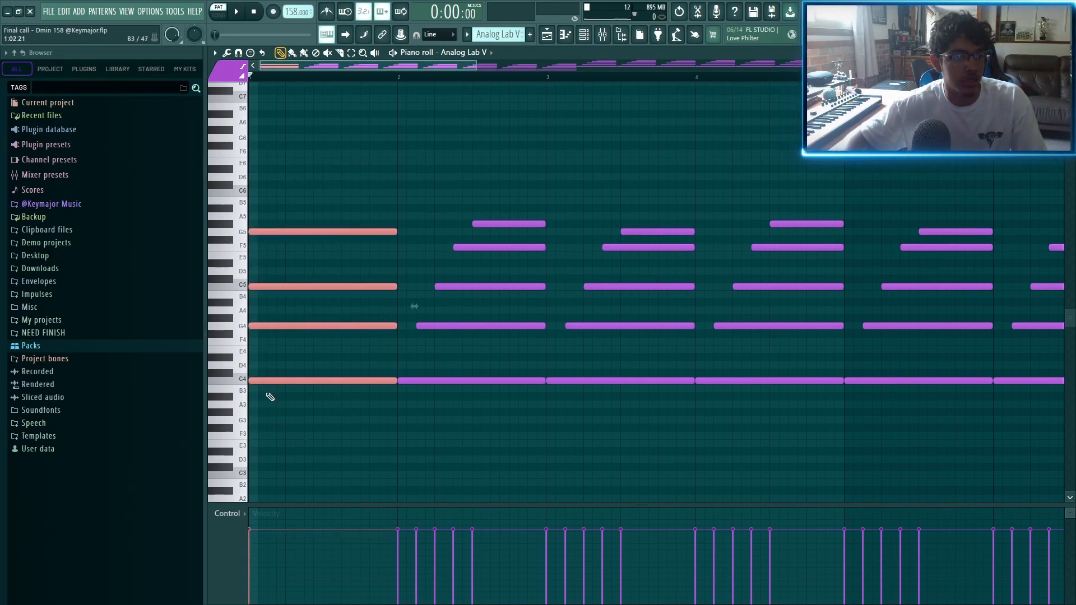
ctrl+click(394, 351)
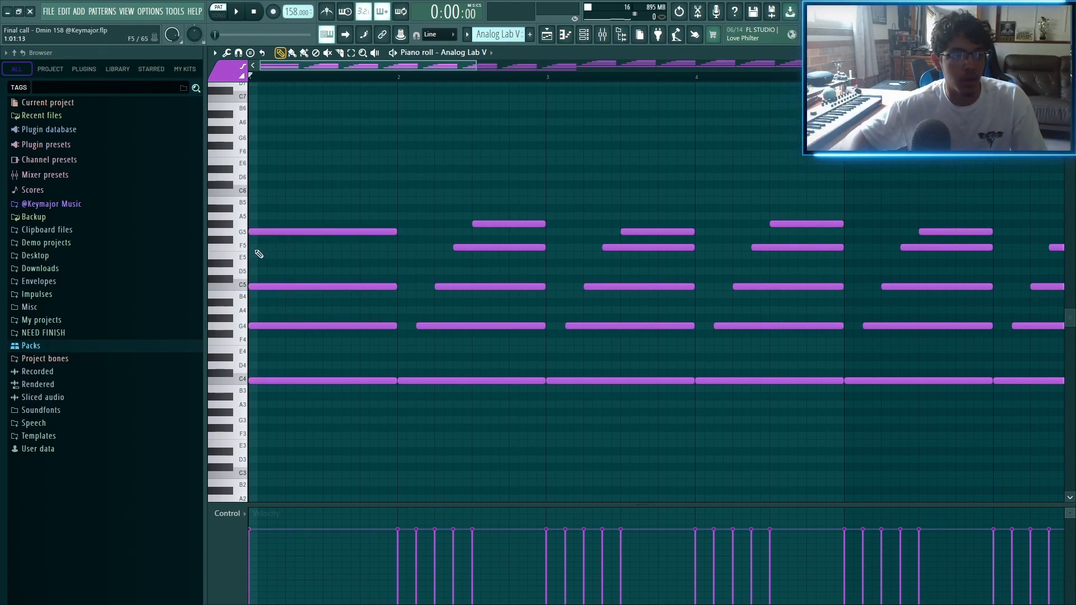
click(255, 248)
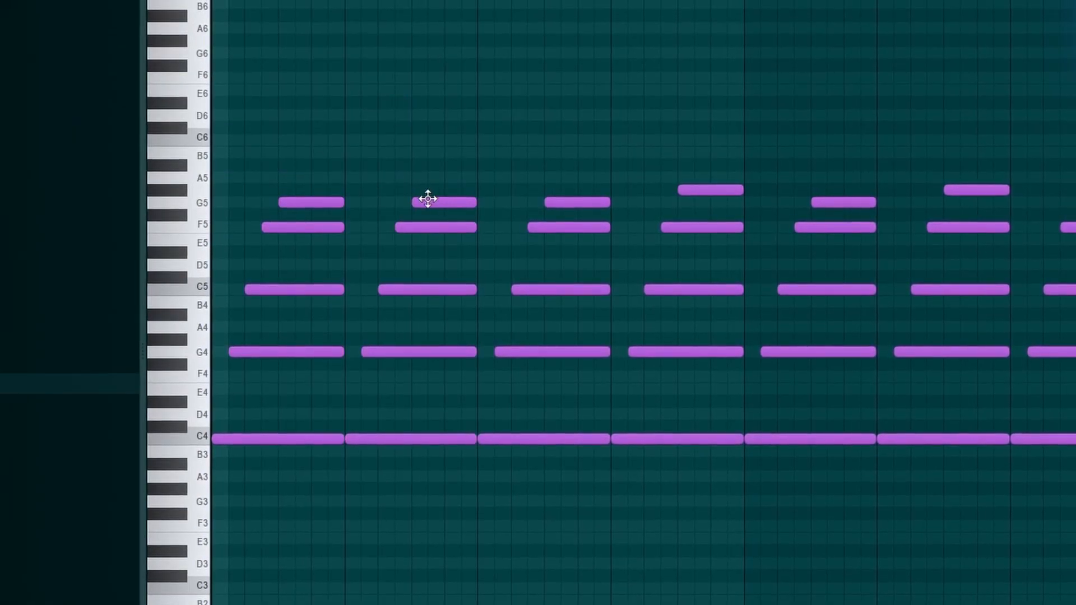
Raise the second bar's G5 note one semitone to G#5
ctrl+click(419, 202)
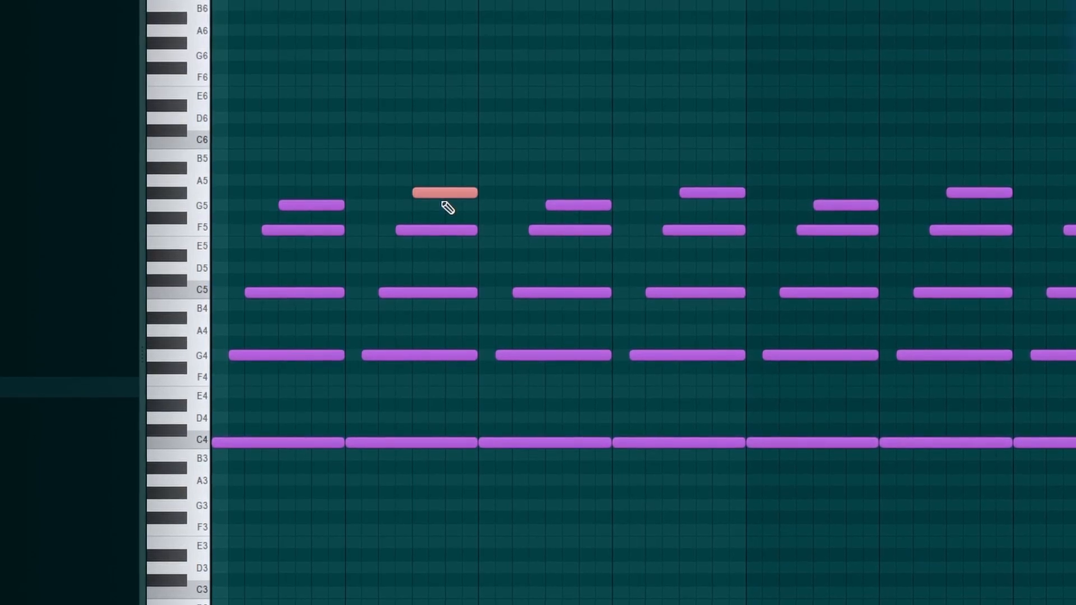
ctrl+drag(447, 207, 337, 140)
ctrl+drag(438, 209, 332, 147)
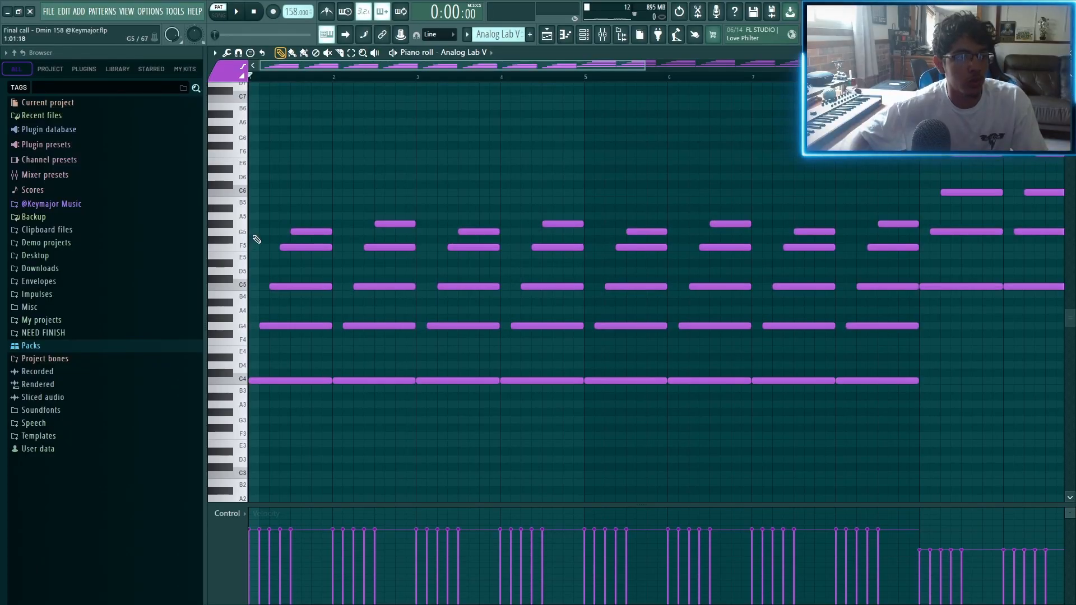
Try one-bar G5 and G#5 notes together at the start of bar 1, and delete both
click(255, 231)
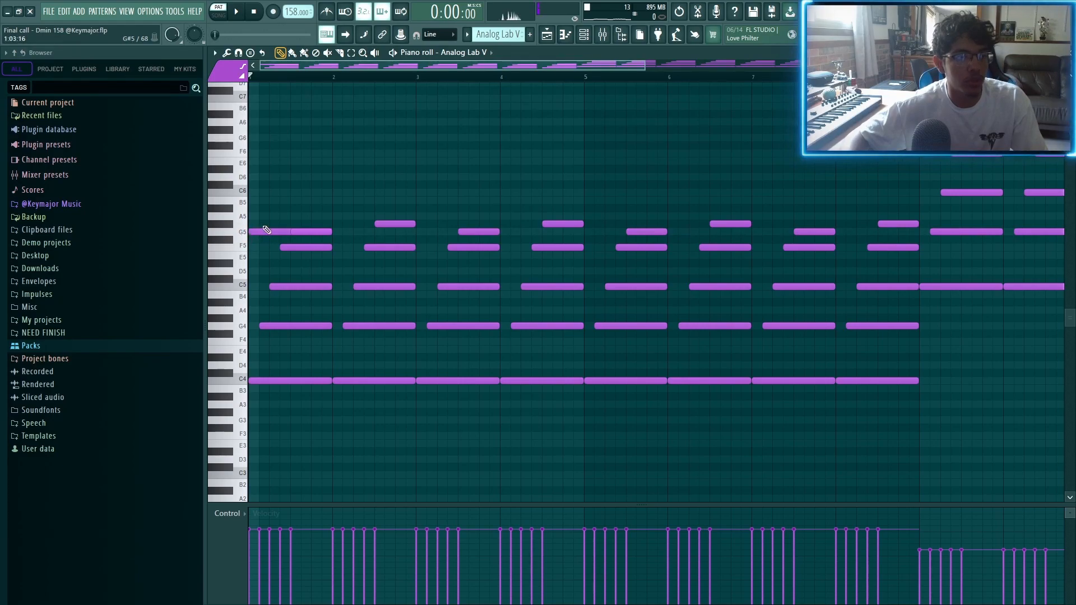
click(260, 224)
ctrl+drag(264, 213, 250, 250)
scroll(250, 241, up, 3)
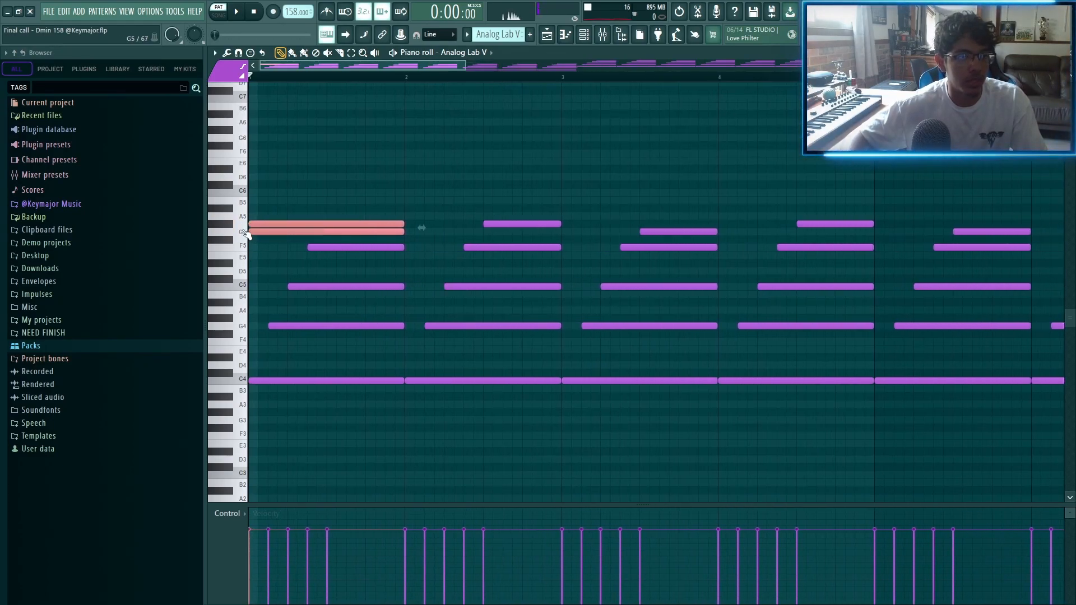
scroll(258, 224, down, 5)
key(Delete)
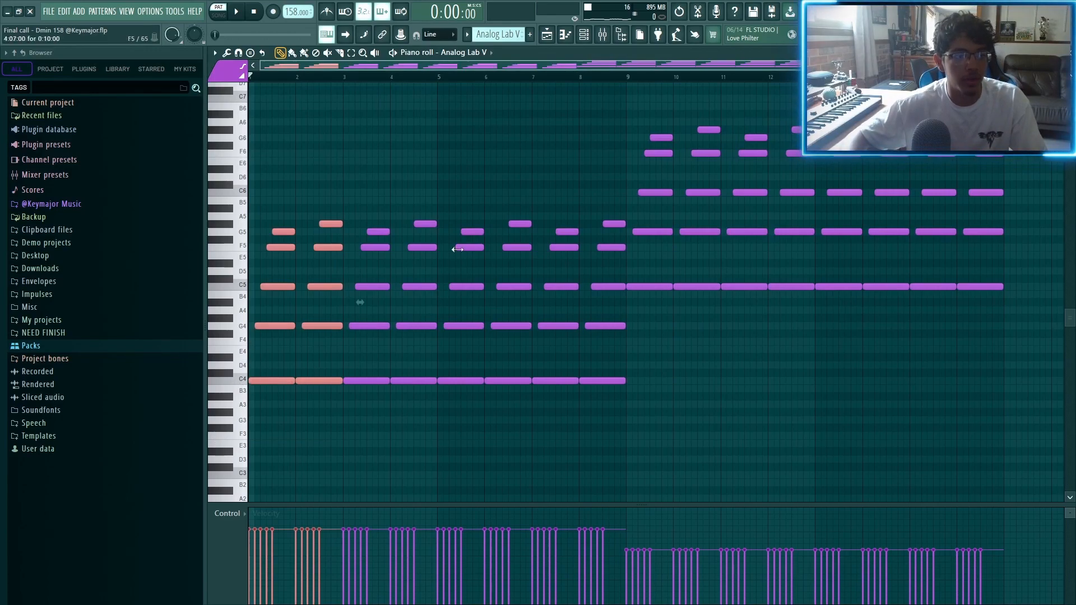
Select the arpeggio notes across the first eight bars and duplicate them
ctrl+drag(612, 213, 302, 370)
key(ctrl+b)
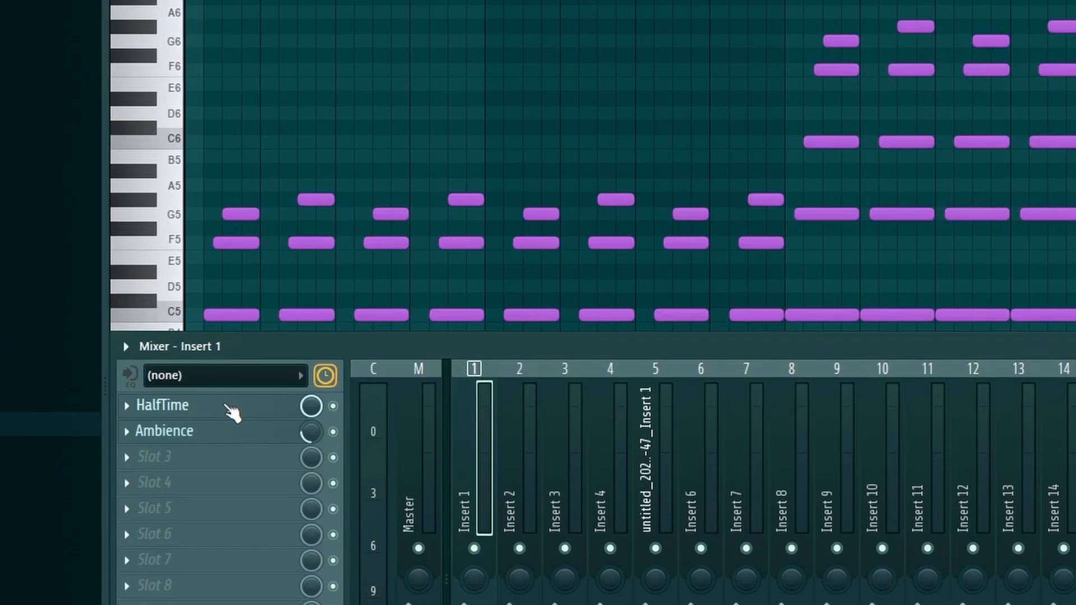
Examine the HalfTime and Ambience effects on the Insert 1 mixer track
click(233, 412)
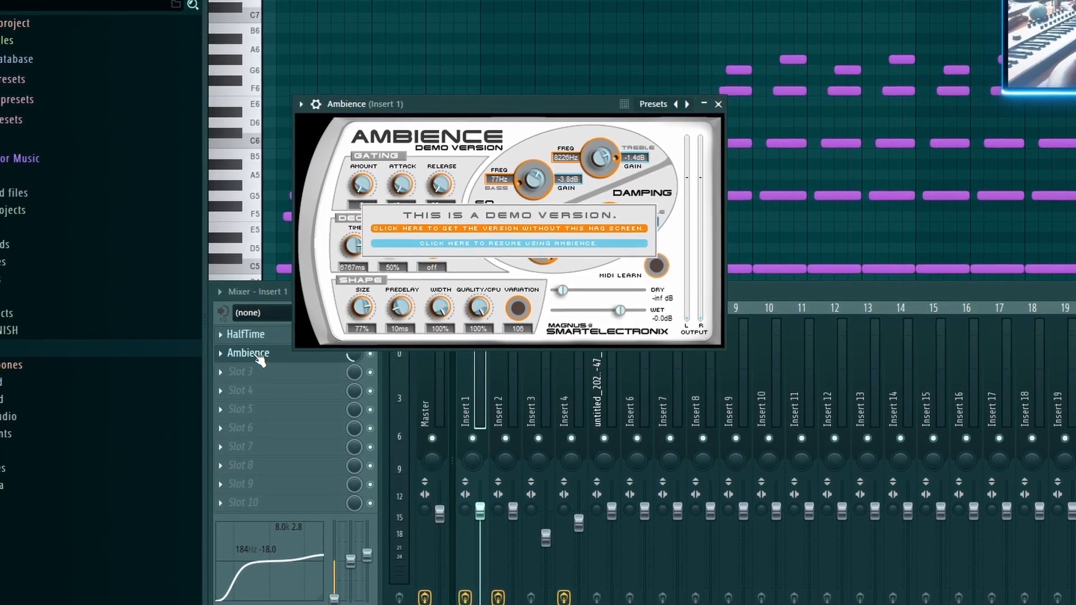
click(255, 357)
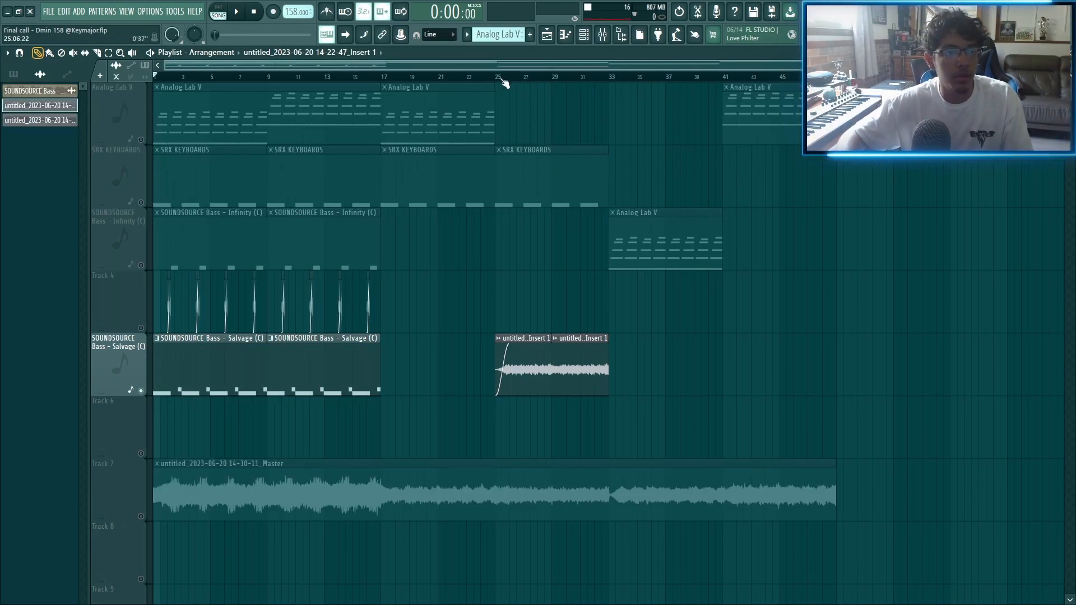
Inspect the sample settings of the reversed Insert 1 audio clip at bar 25 and its neighbouring clip in the playlist
double_click(531, 365)
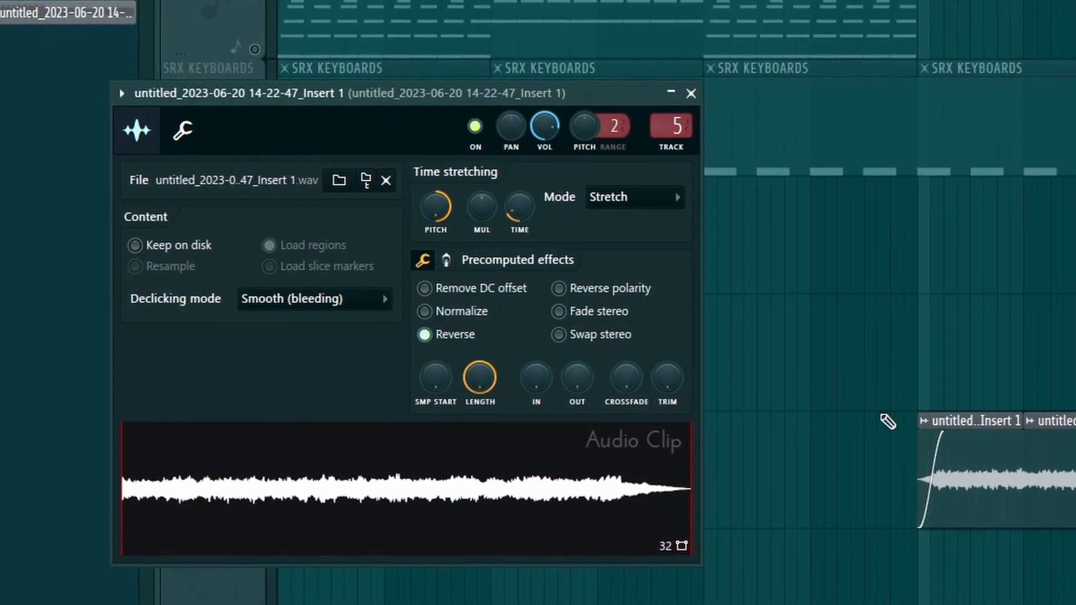
drag(888, 422, 598, 384)
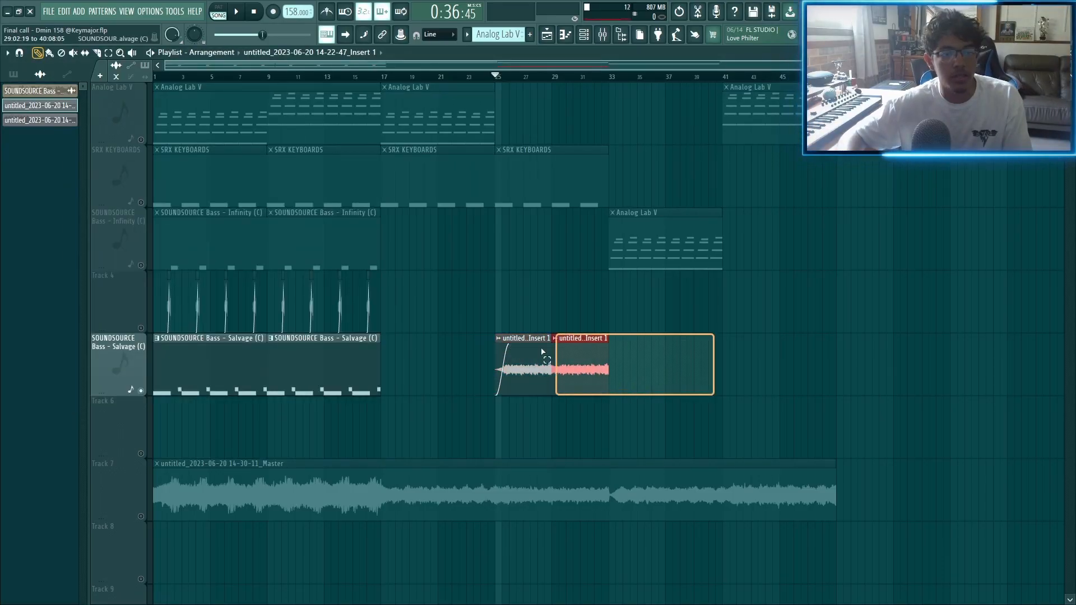
drag(660, 271, 491, 396)
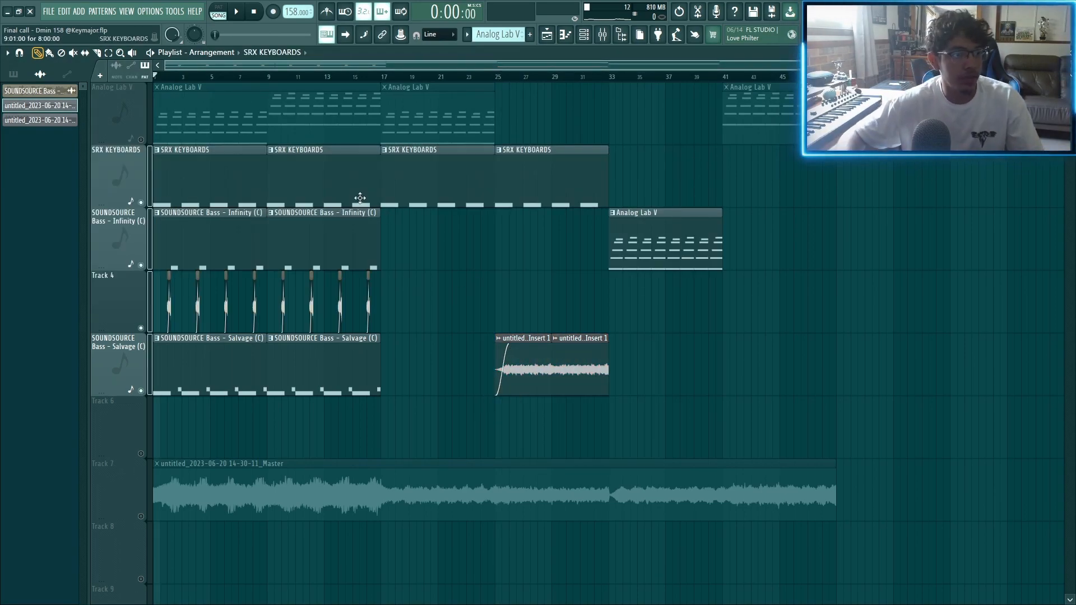
Examine the notes of the SRX KEYBOARDS pattern and the Ambience effect on mixer Insert 2
drag(361, 198, 145, 378)
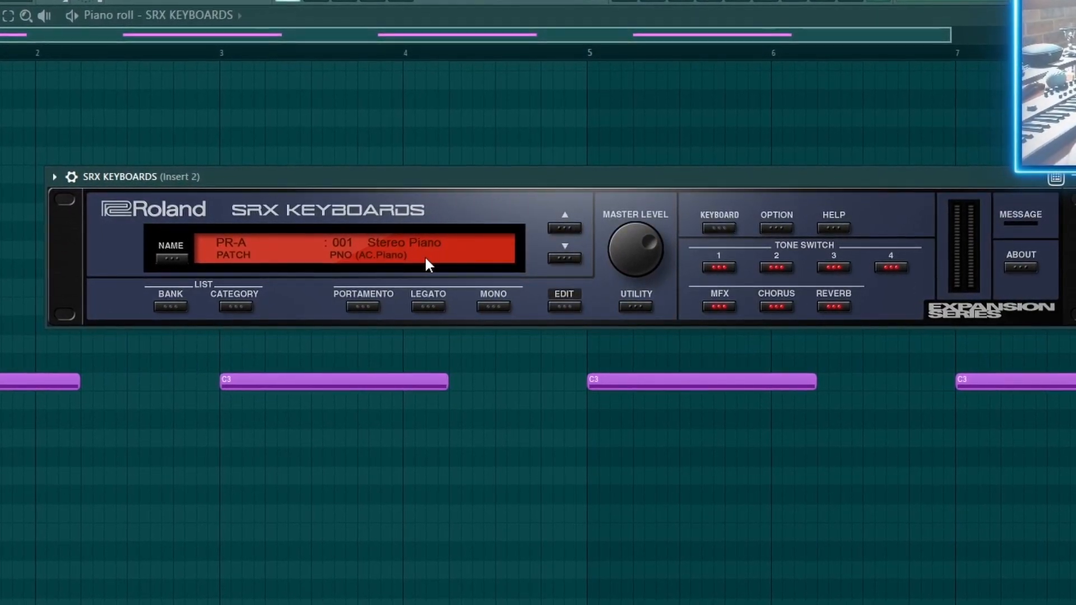
right_click(403, 137)
scroll(400, 138, down, 2)
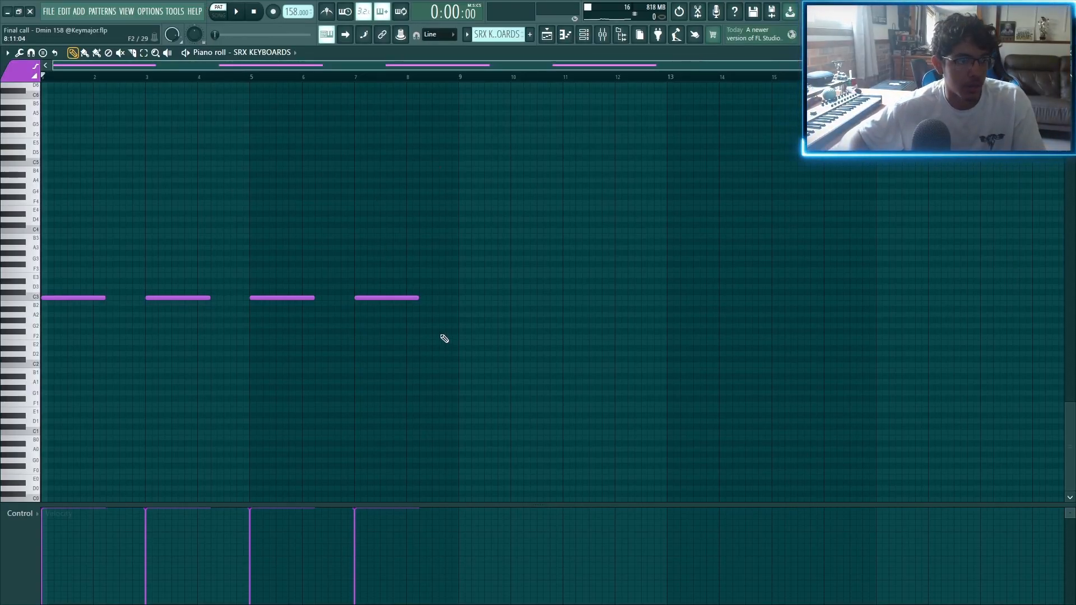
key(ctrl+a)
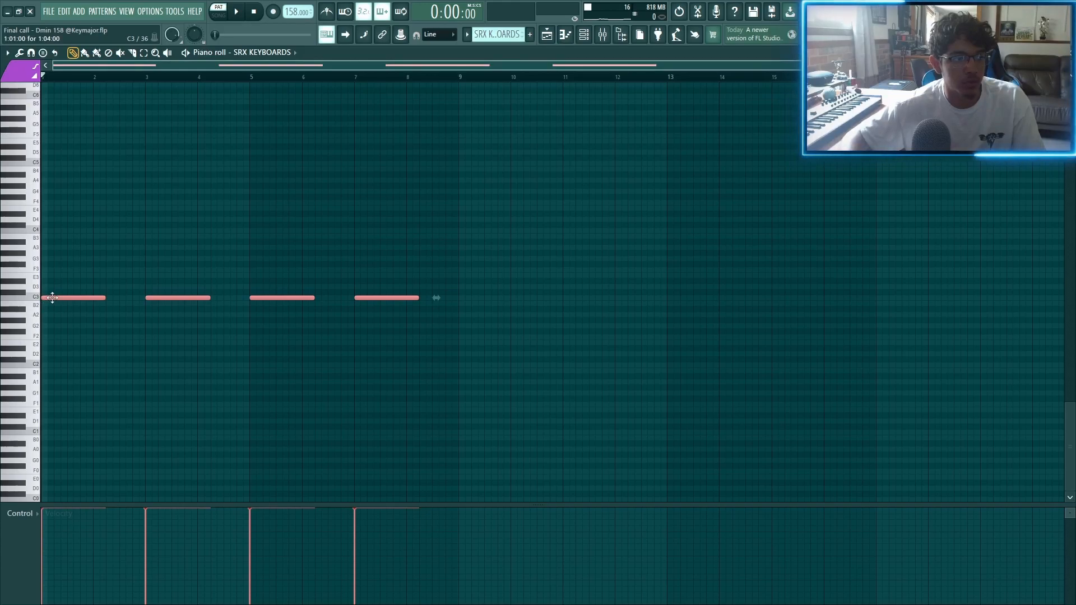
click(80, 265)
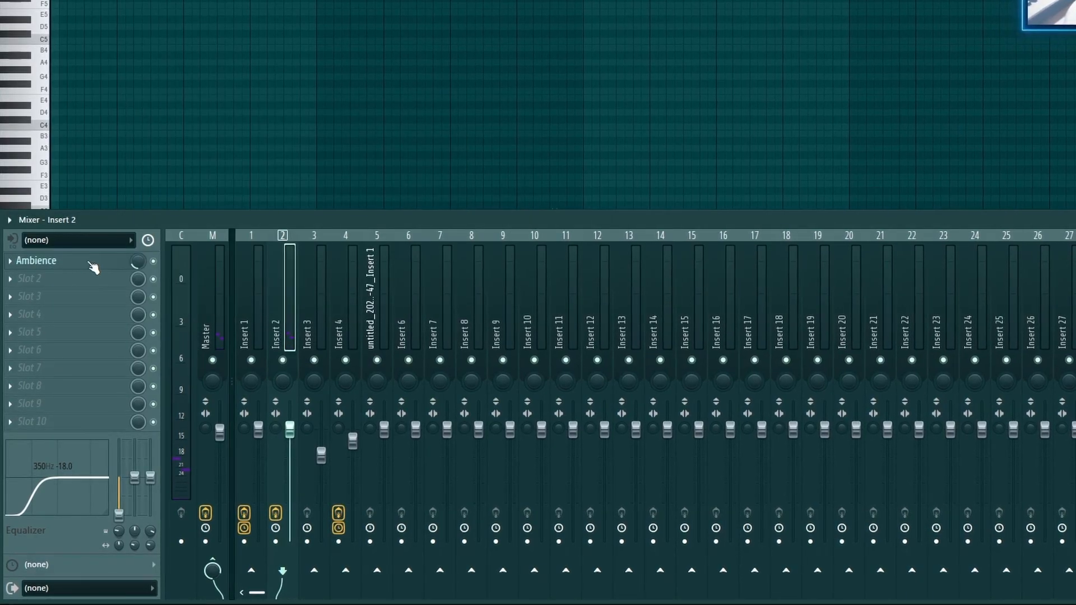
click(89, 262)
click(96, 259)
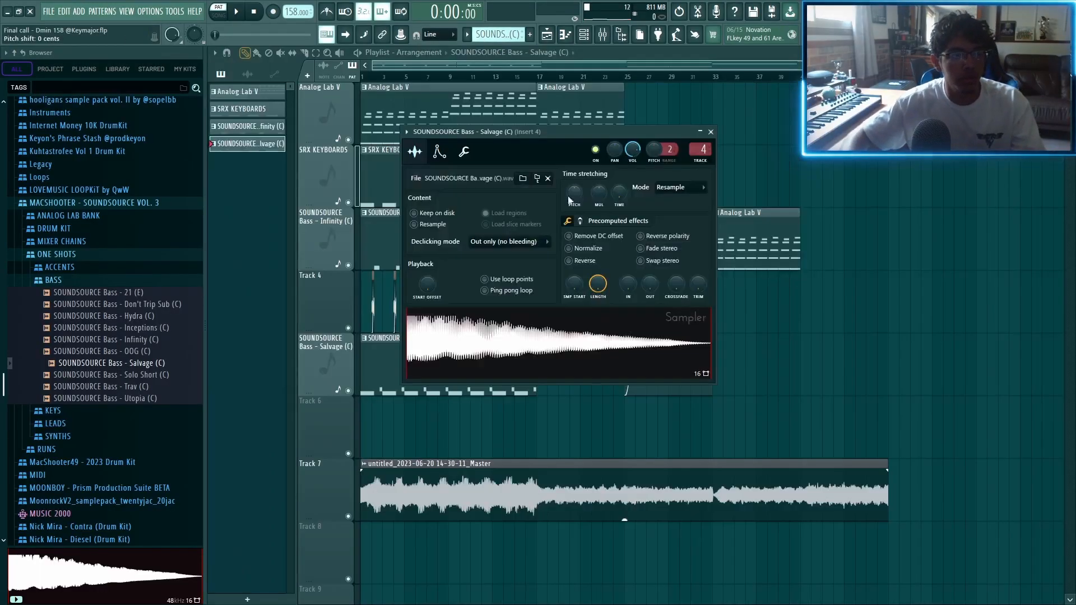
Select the clips in bars 1 to 8 on the SRX KEYBOARDS, Bass - Infinity, Track 4 and Bass - Salvage tracks
right_click(439, 404)
scroll(416, 399, up, 5)
drag(542, 383, 362, 192)
drag(542, 196, 319, 358)
drag(292, 437, 294, 437)
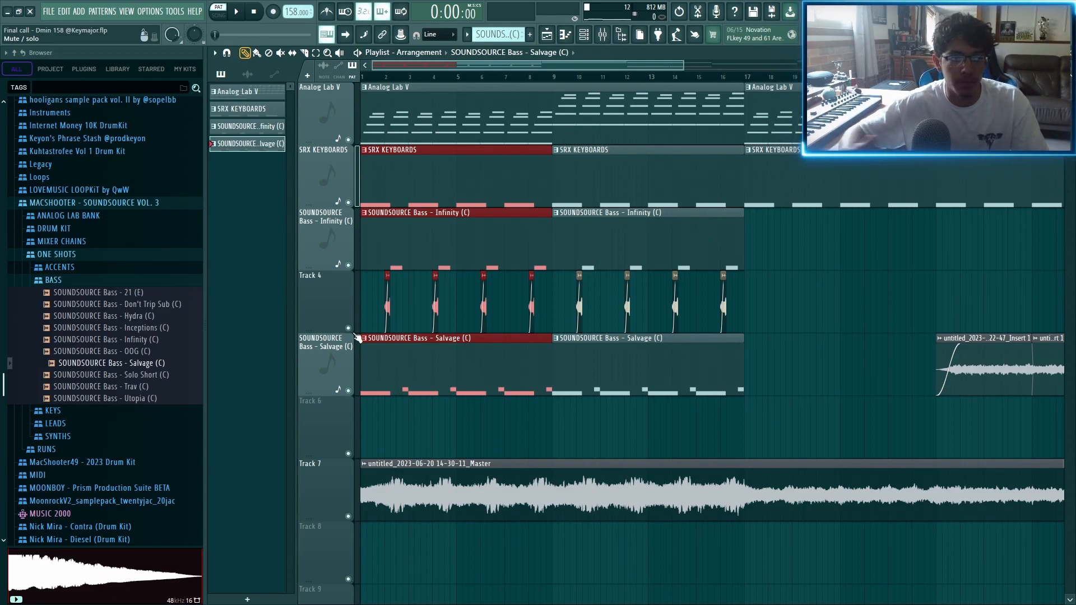
Open the first SOUNDSOURCE Bass - Salvage pattern and examine its C5 and short C#5 notes
double_click(451, 355)
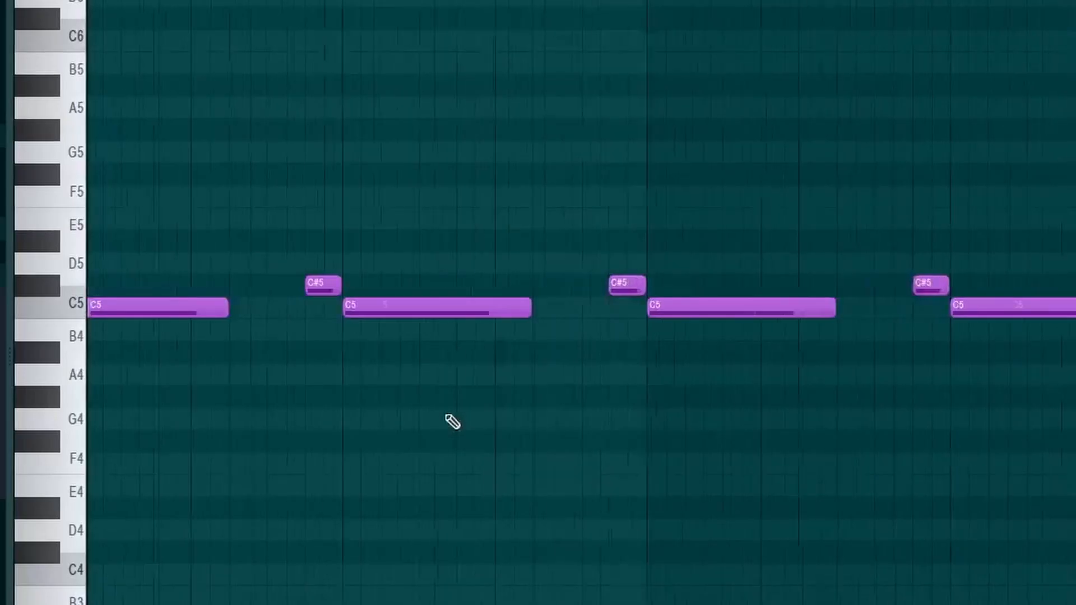
scroll(446, 414, up, 1)
drag(331, 254, 317, 273)
drag(657, 258, 684, 340)
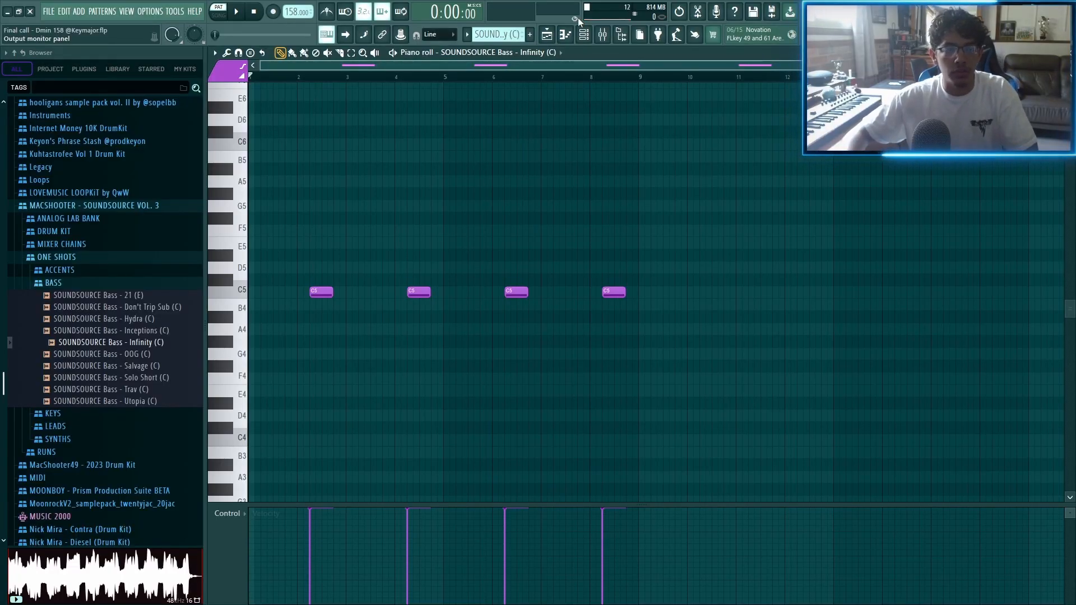
Return to the playlist and inspect the fade-in SOUNDSOURCE Bass - Infinity audio clip in bar 2 of Track 4
key(F5)
scroll(427, 310, down, 3)
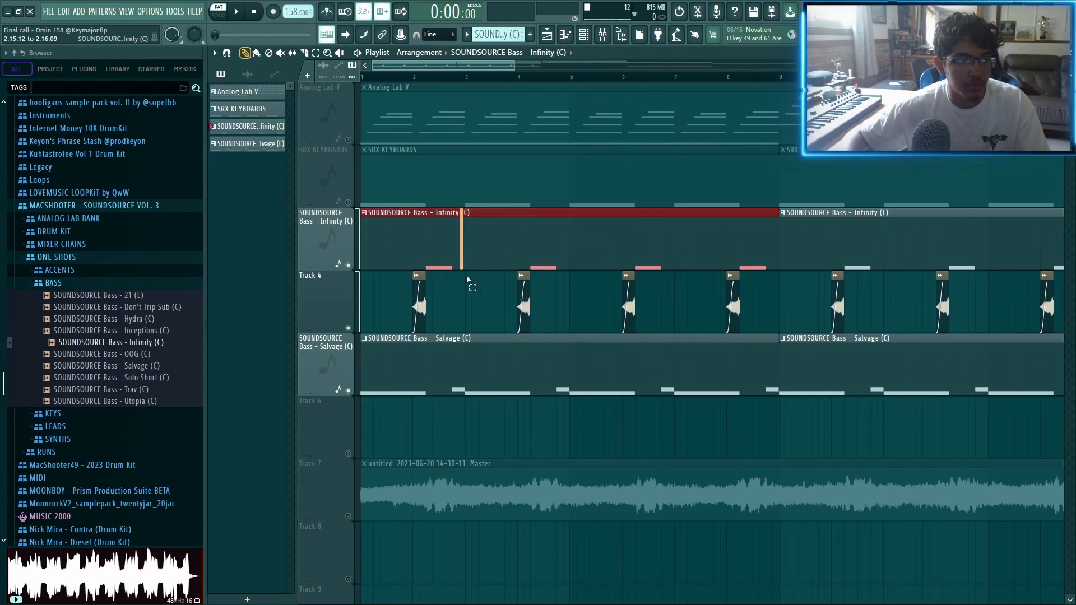
scroll(448, 258, up, 3)
scroll(466, 252, down, 6)
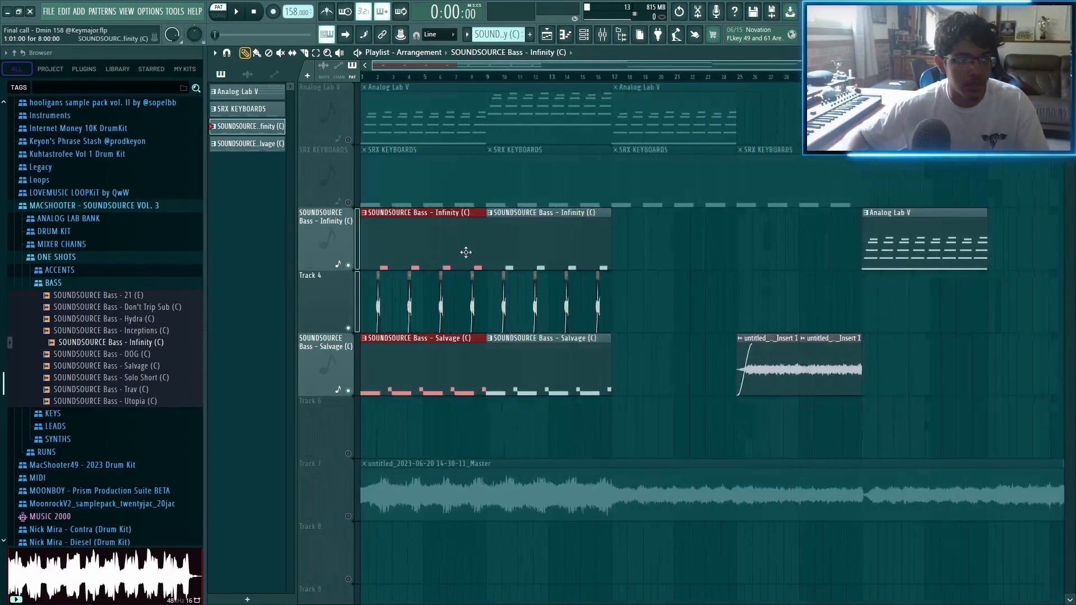
scroll(369, 314, up, 5)
scroll(441, 333, up, 3)
double_click(479, 325)
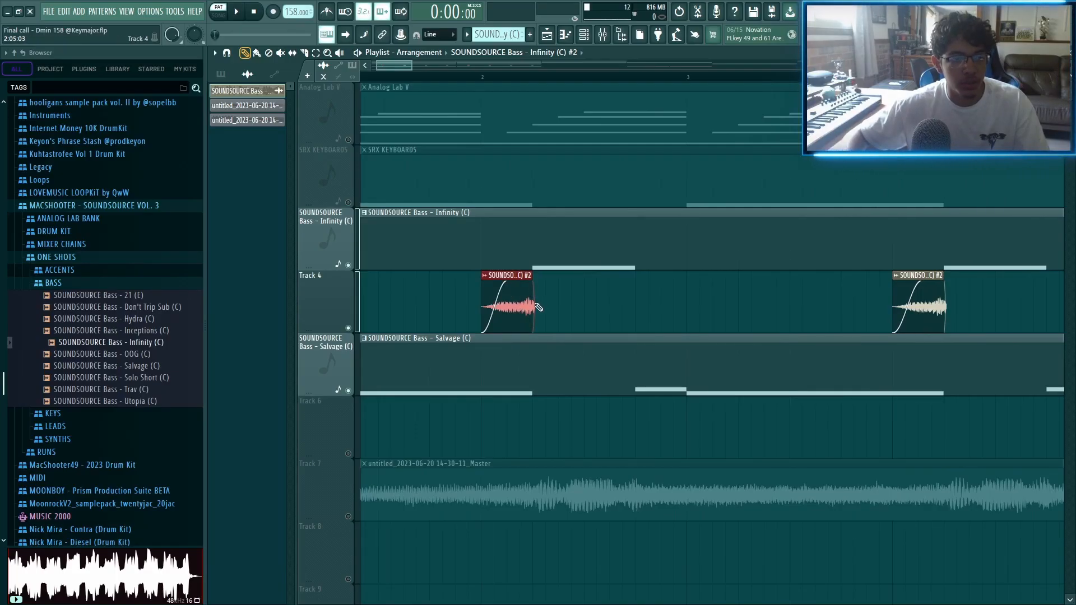
drag(586, 241, 475, 355)
scroll(445, 298, down, 4)
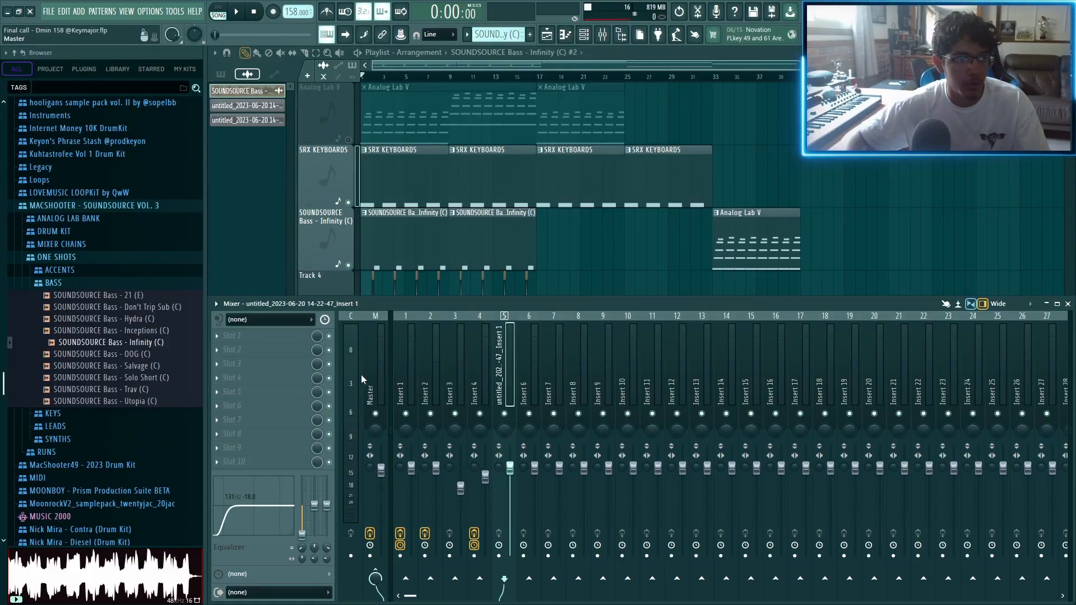
Examine the SoundShifter Pitch Stereo and Fruity parametric EQ 2 effects on the Master mixer track
click(382, 354)
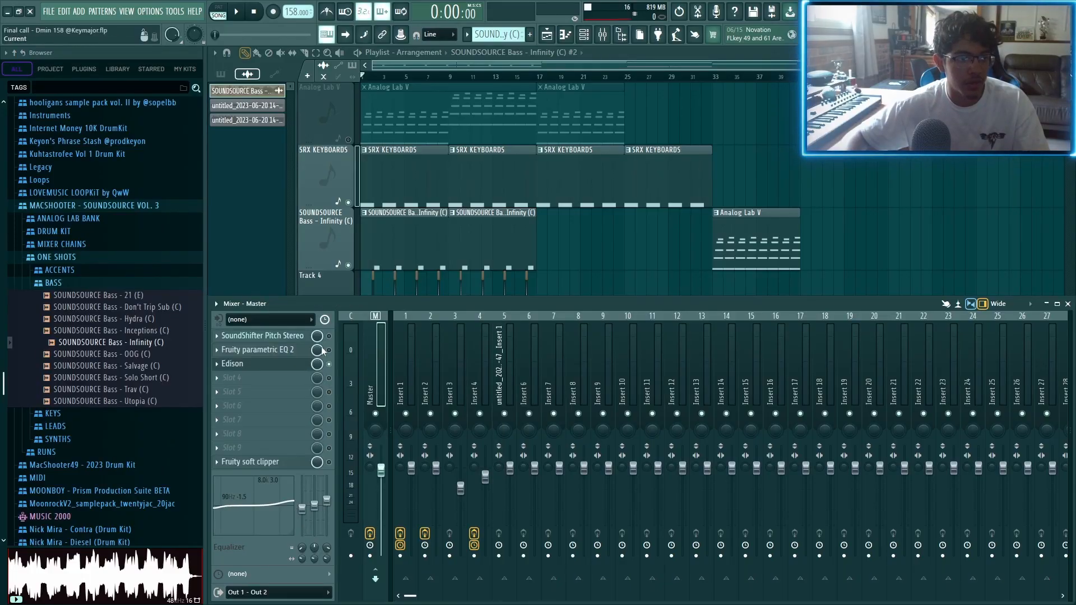
click(261, 336)
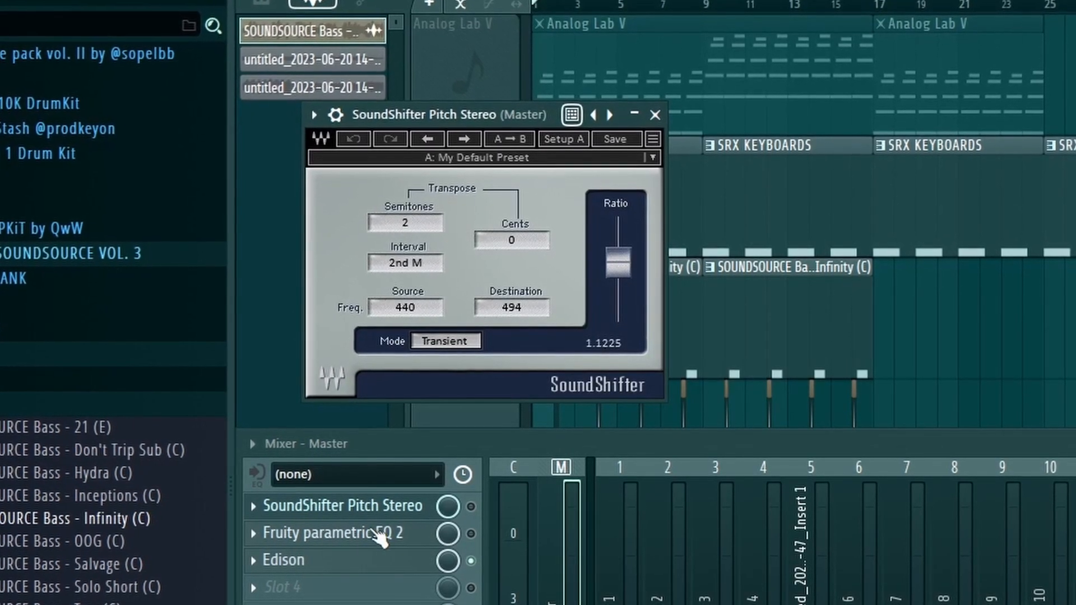
click(373, 533)
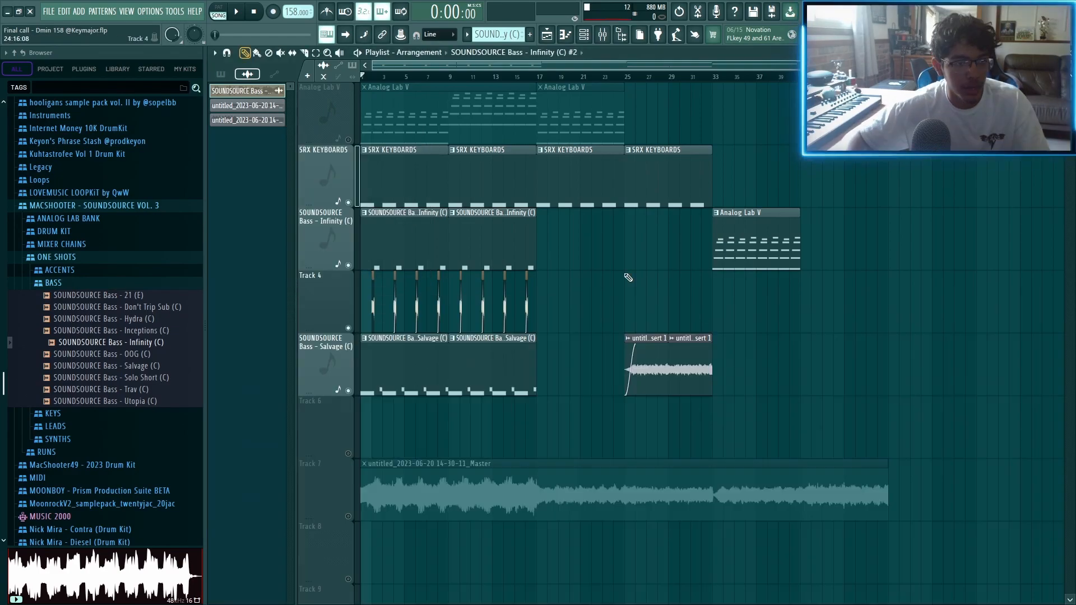
Solo Track 7 and open the sample settings of its rendered Master audio clip
right_click(342, 517)
double_click(486, 506)
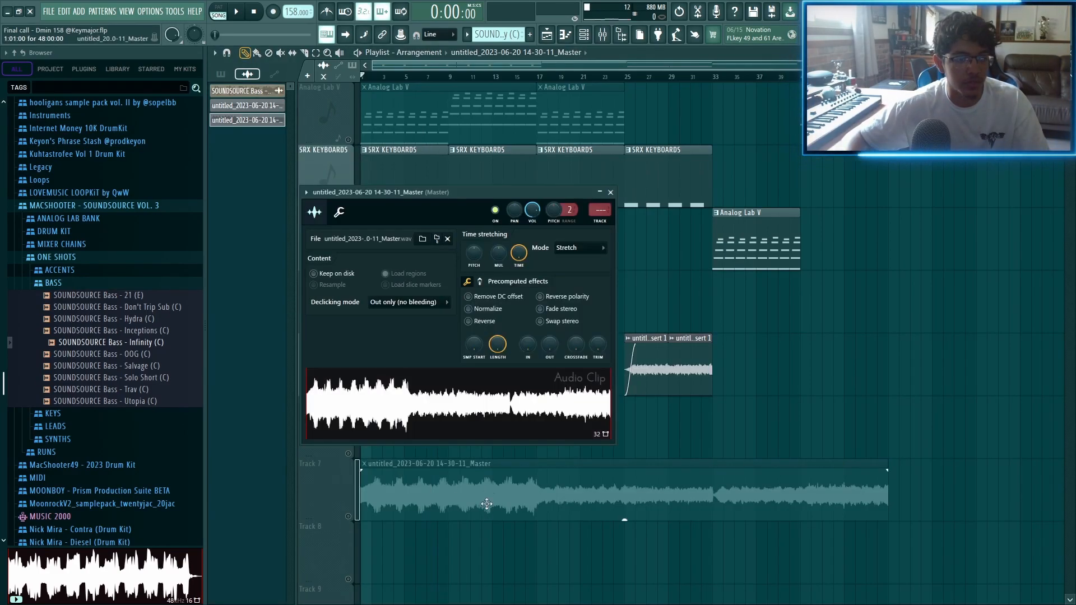